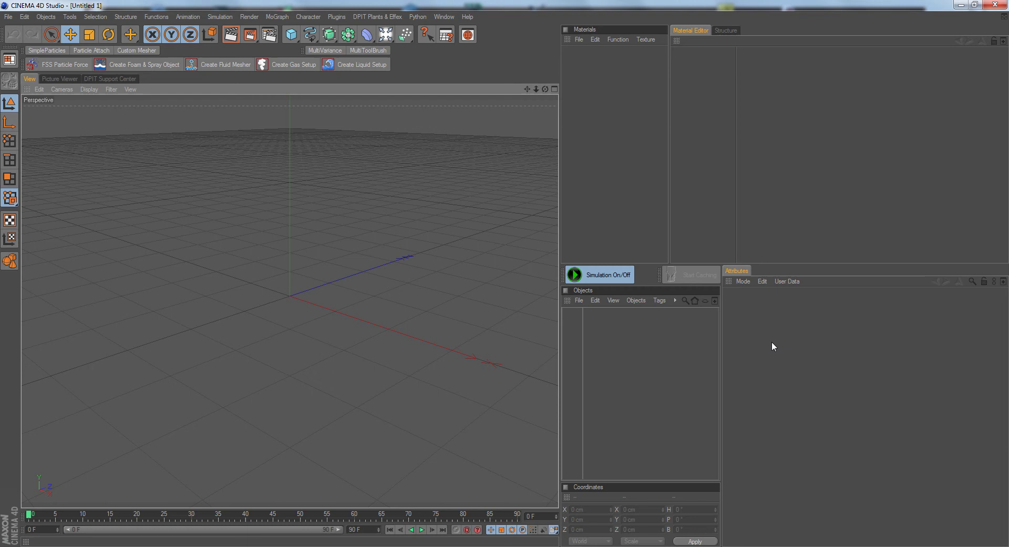
# Widen the Objects panel slightly and open the Layout list
pyautogui.moveTo(721, 349); pyautogui.dragTo(735, 350)
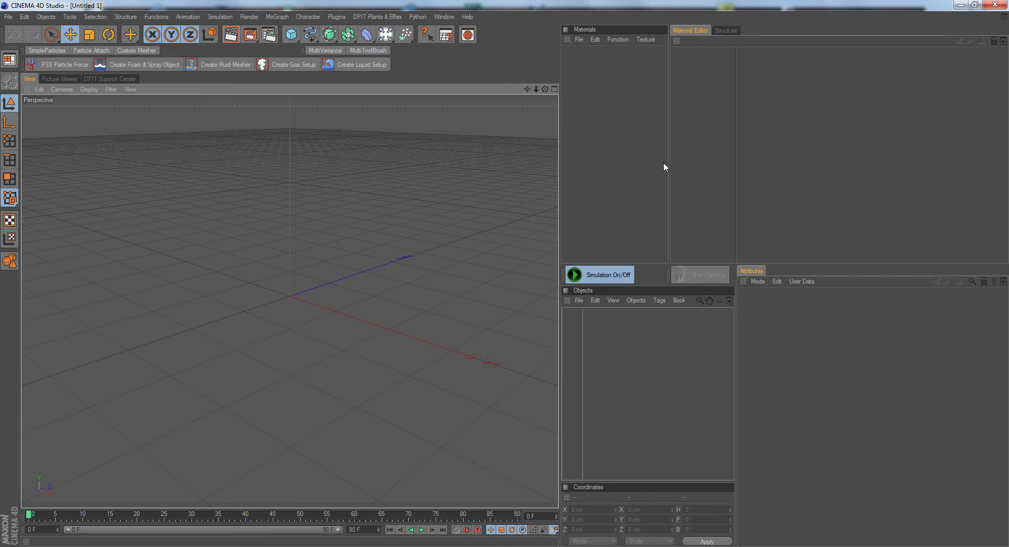
pyautogui.click(9, 60)
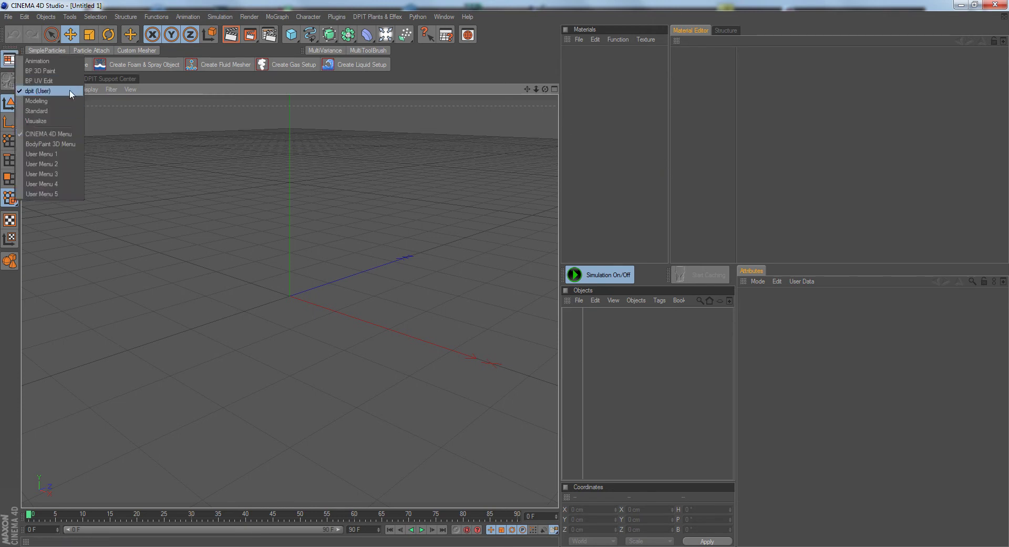
# Keep the current layout and add a liquid setup, zooming out to show the whole domain
pyautogui.click(444, 75)
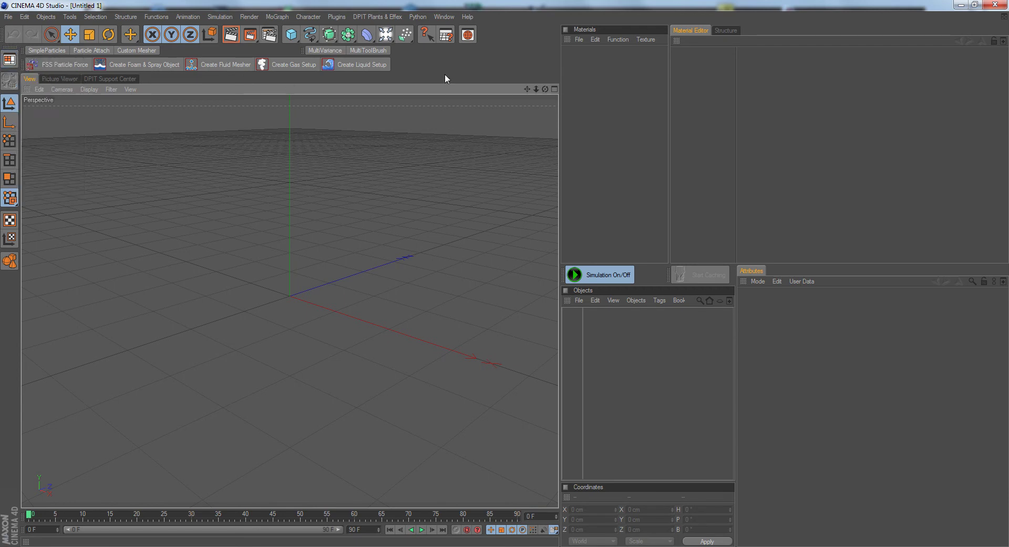
pyautogui.click(365, 64)
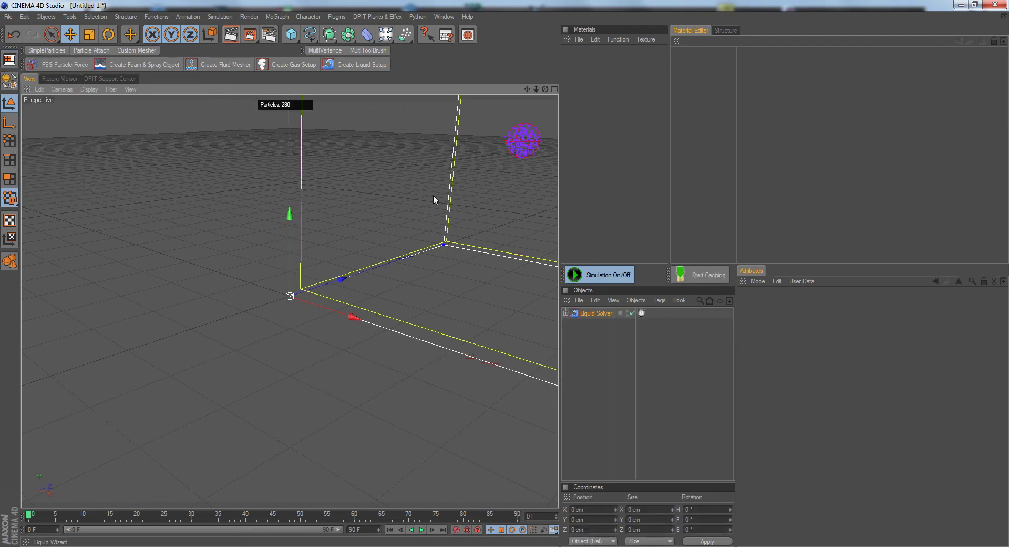
pyautogui.moveTo(529, 90)
pyautogui.mouseDown()
pyautogui.moveTo(533, 103)
pyautogui.moveTo(547, 91)
pyautogui.mouseUp()
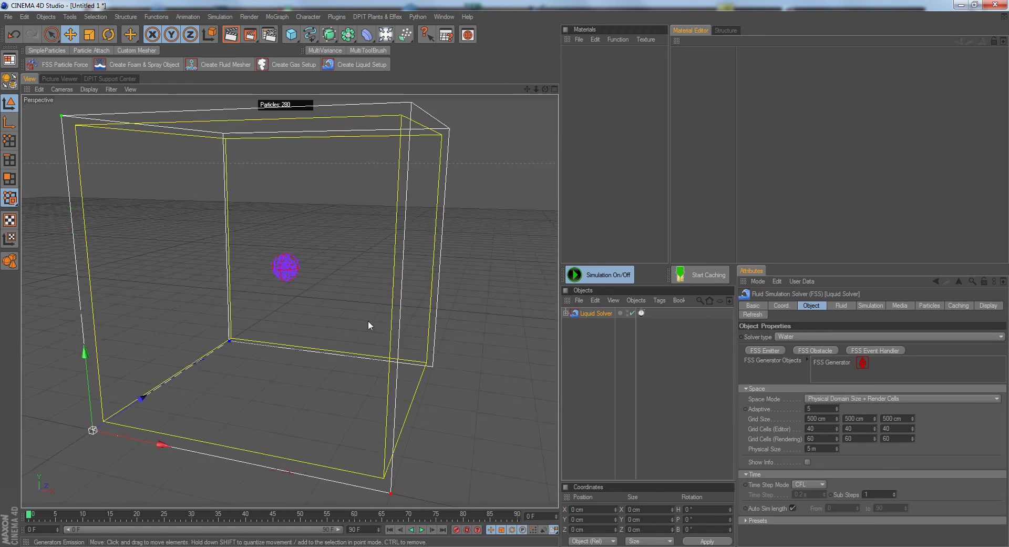
# Play the liquid preview, then rewind to frame 0
pyautogui.click(423, 530)
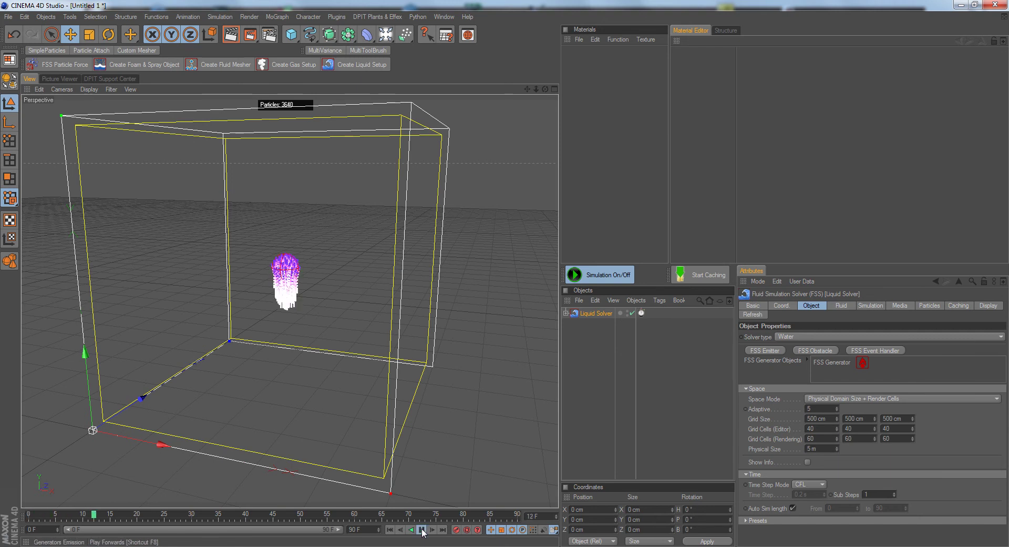
pyautogui.click(422, 530)
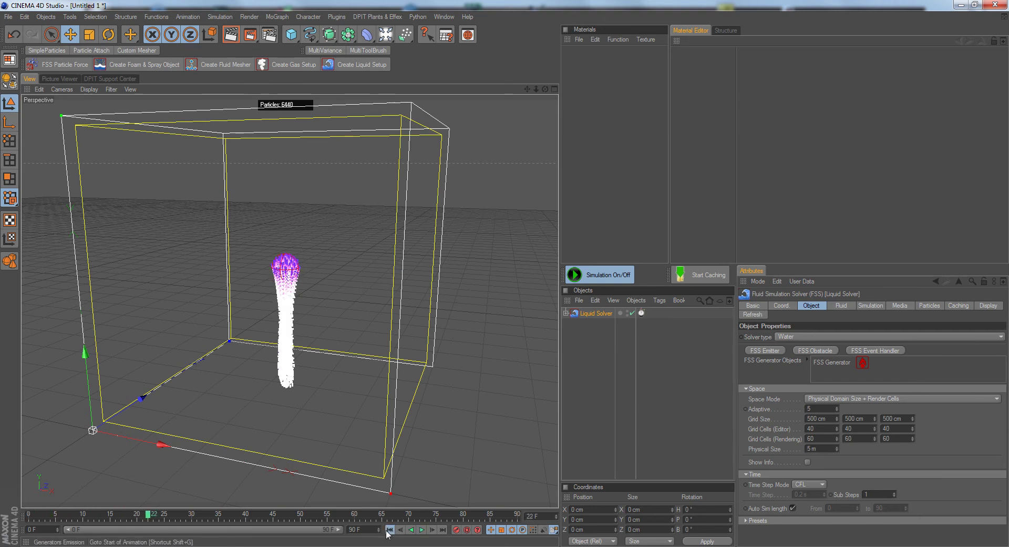
pyautogui.click(390, 530)
# Set the Liquid Solver's editor grid cells to 100 per axis, test-play, and rewind to frame 0
pyautogui.doubleClick(812, 428)
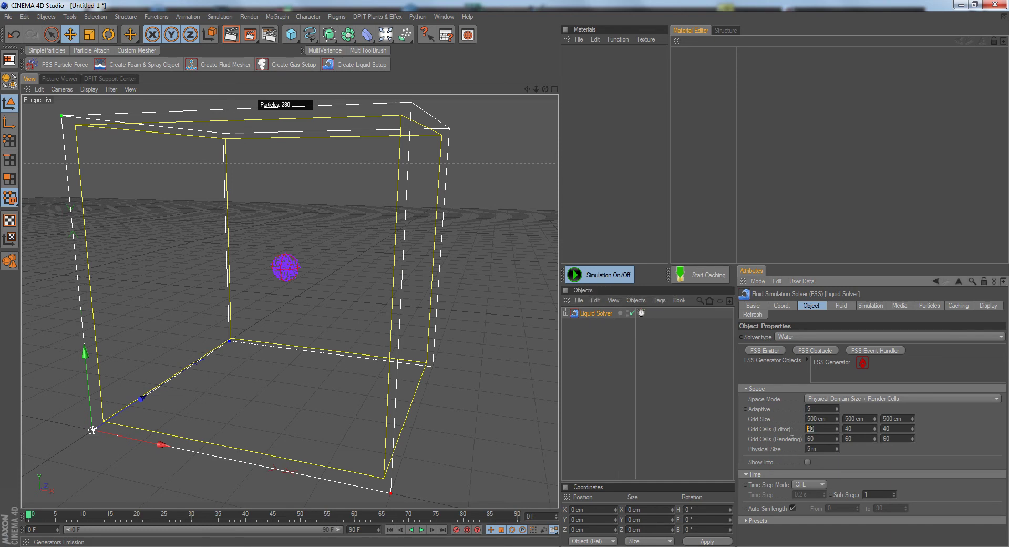
pyautogui.write('100')
pyautogui.press('Return')
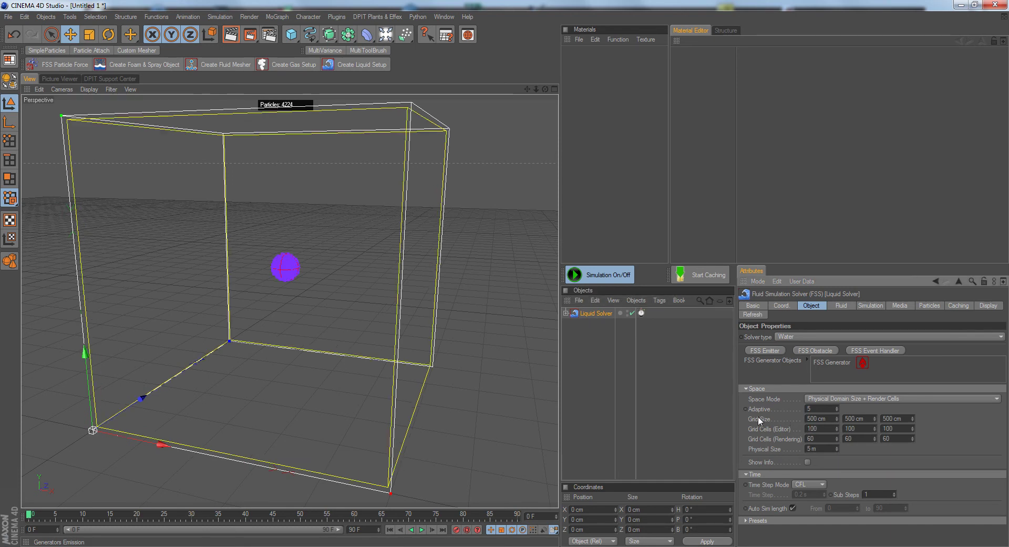
pyautogui.click(422, 530)
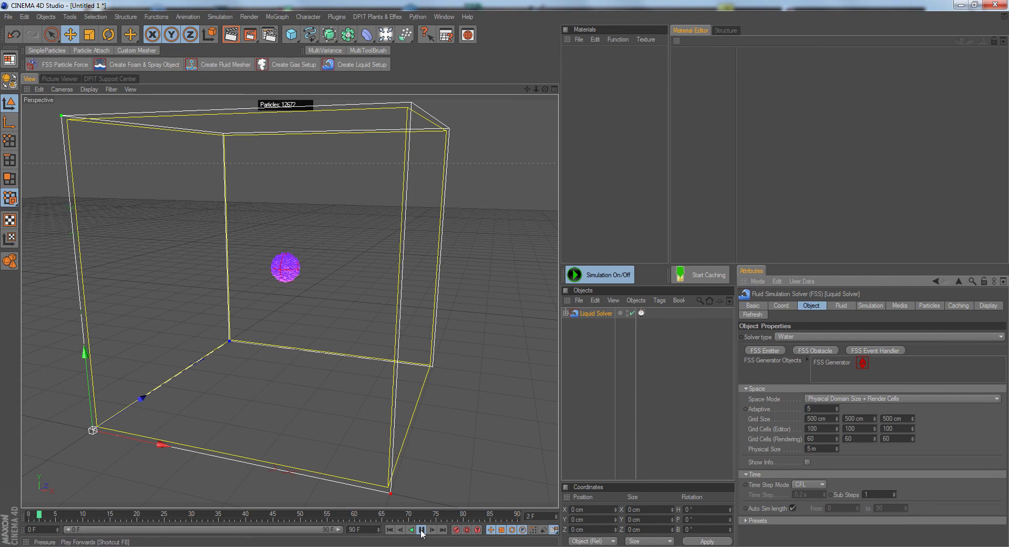
pyautogui.click(421, 530)
pyautogui.click(390, 529)
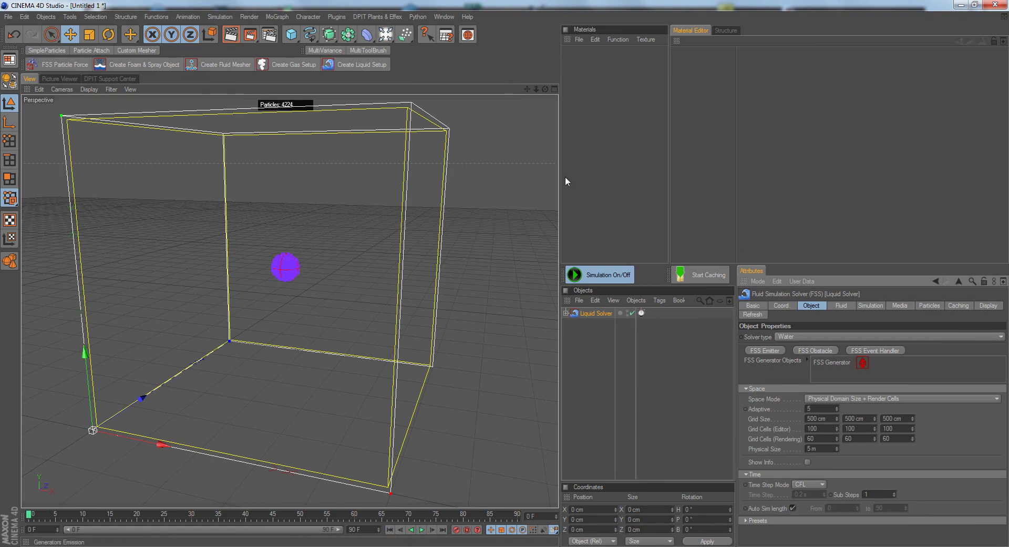
# Expand the Liquid Solver and select its FSS Generator
pyautogui.click(563, 314)
pyautogui.click(565, 313)
pyautogui.click(603, 324)
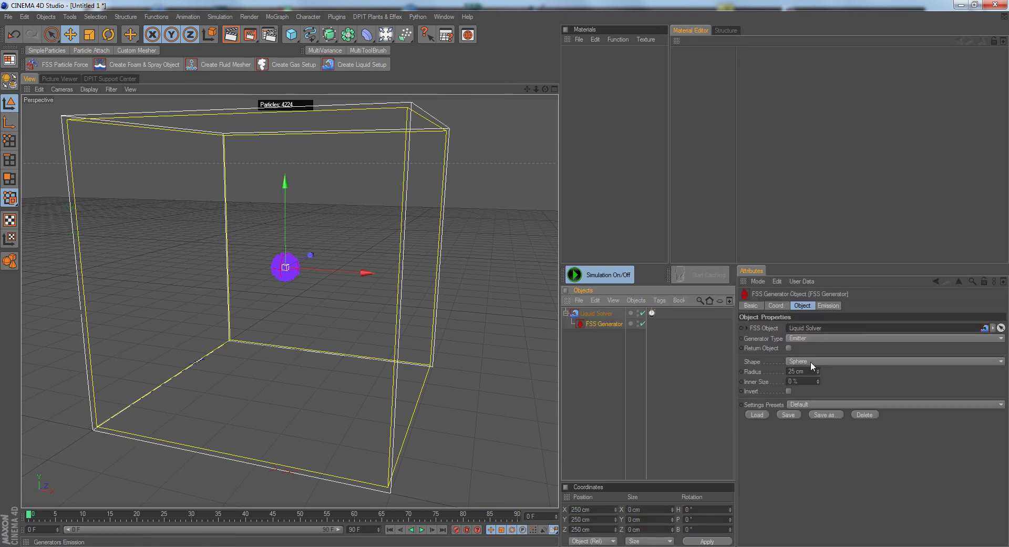
# Set the FSS Generator's radius to 60 cm
pyautogui.click(796, 371)
pyautogui.write('60')
pyautogui.press('Return')
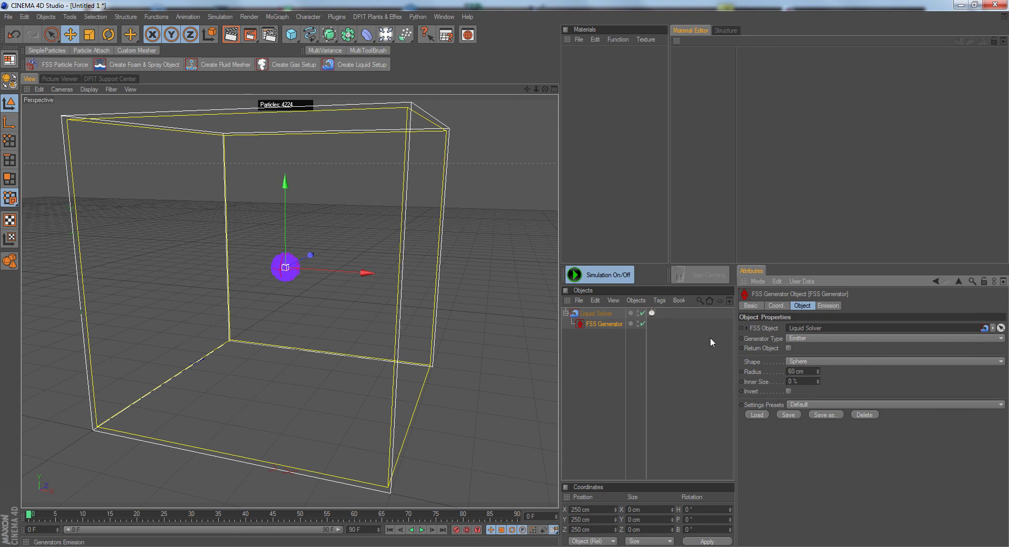
# Move the emitter sphere up to about 276 cm in Y
pyautogui.click(285, 185)
pyautogui.moveTo(285, 185); pyautogui.dragTo(285, 116)
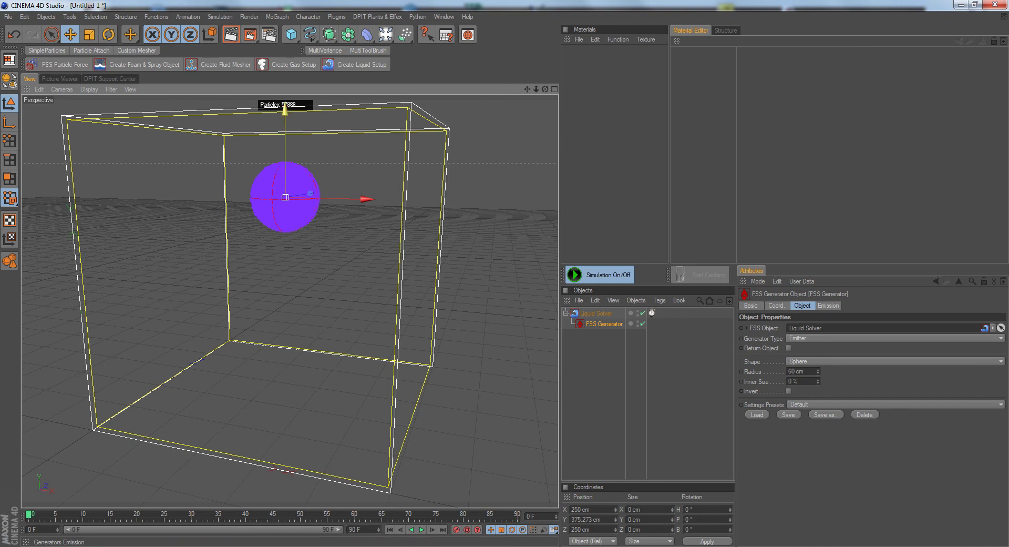
pyautogui.moveTo(284, 109); pyautogui.dragTo(288, 151)
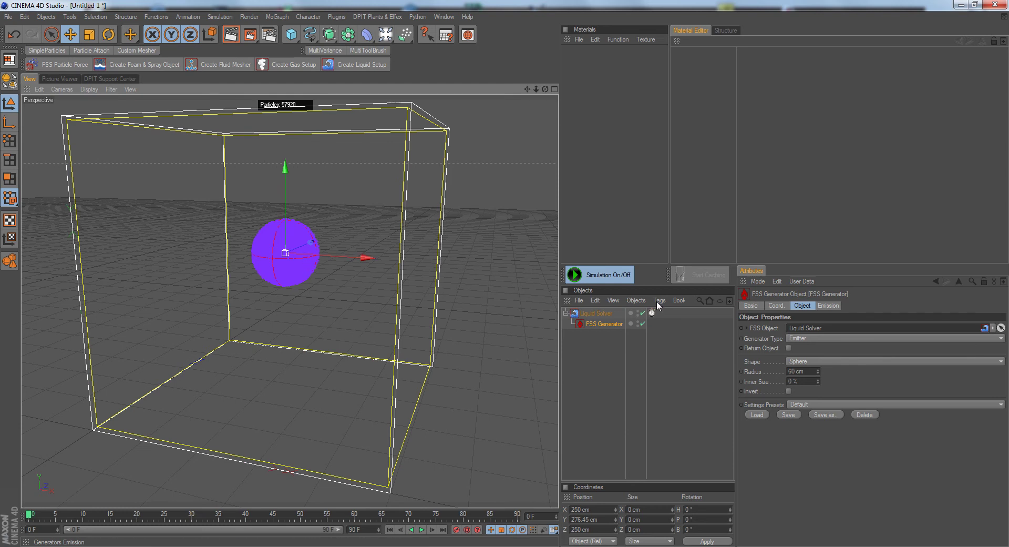
# Disable the Liquid Solver, lower the emitter to Y 267.233 cm, then re-enable the solver
pyautogui.click(642, 313)
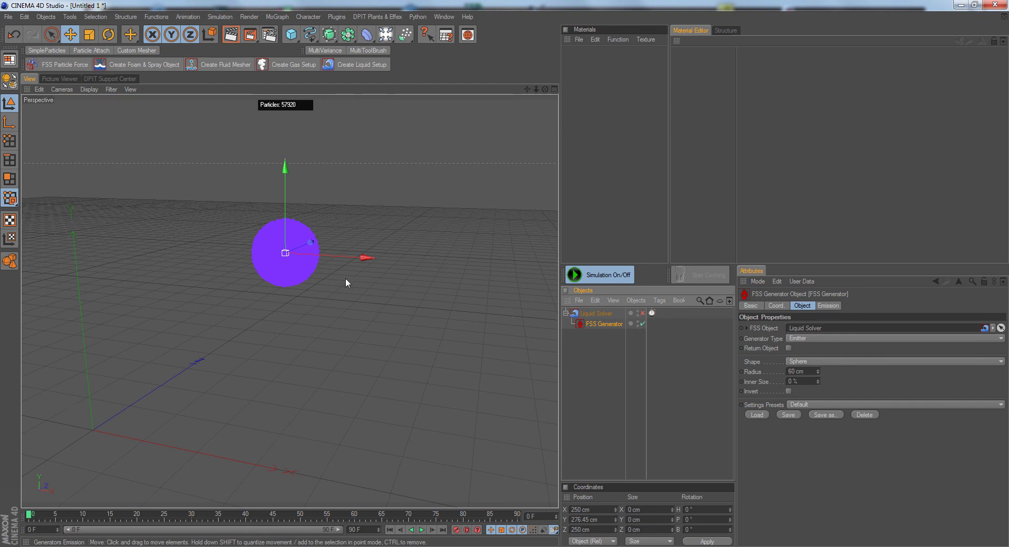
pyautogui.moveTo(286, 198)
pyautogui.mouseDown()
pyautogui.moveTo(286, 239)
pyautogui.moveTo(286, 207)
pyautogui.mouseUp()
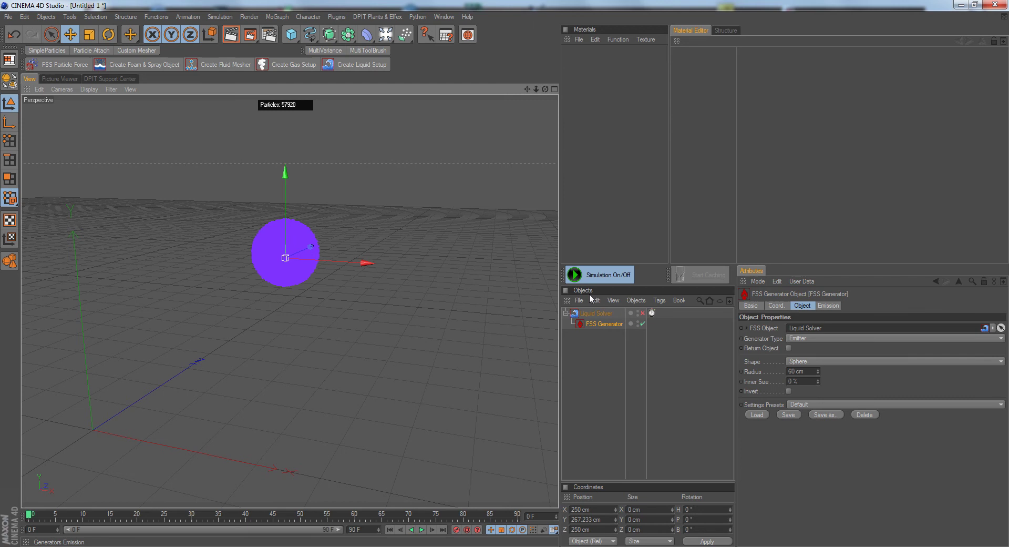
pyautogui.click(642, 313)
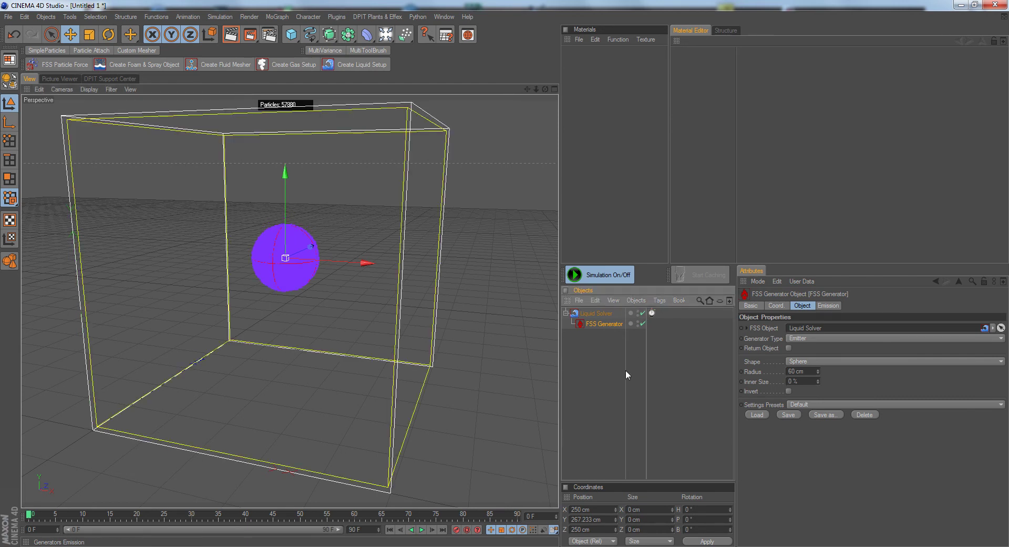
# Step one frame forward and move the emitter down to about 187 cm in Y
pyautogui.click(432, 529)
pyautogui.moveTo(285, 176); pyautogui.dragTo(285, 227)
pyautogui.moveTo(347, 225); pyautogui.dragTo(352, 141)
pyautogui.moveTo(291, 223); pyautogui.dragTo(284, 312)
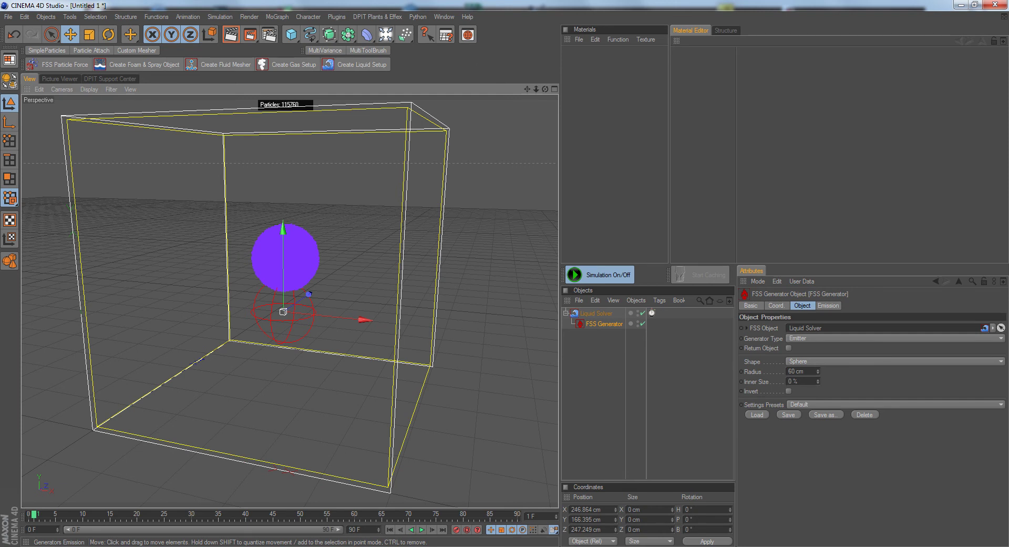
pyautogui.moveTo(283, 311)
pyautogui.mouseDown()
pyautogui.moveTo(285, 217)
pyautogui.moveTo(282, 284)
pyautogui.moveTo(296, 300)
pyautogui.mouseUp()
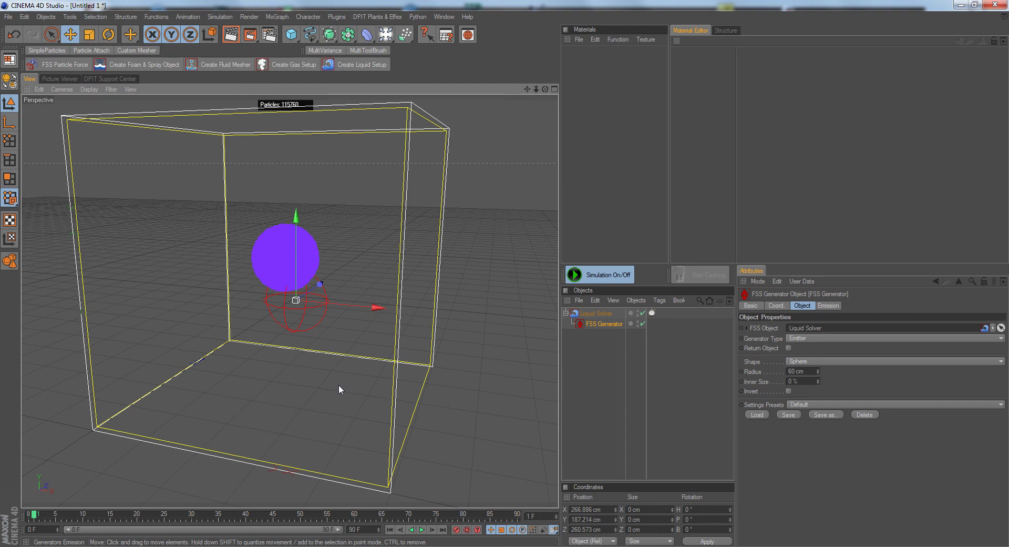
# Rewind to frame 0, step one frame to check emission, and rewind again
pyautogui.click(390, 530)
pyautogui.click(431, 530)
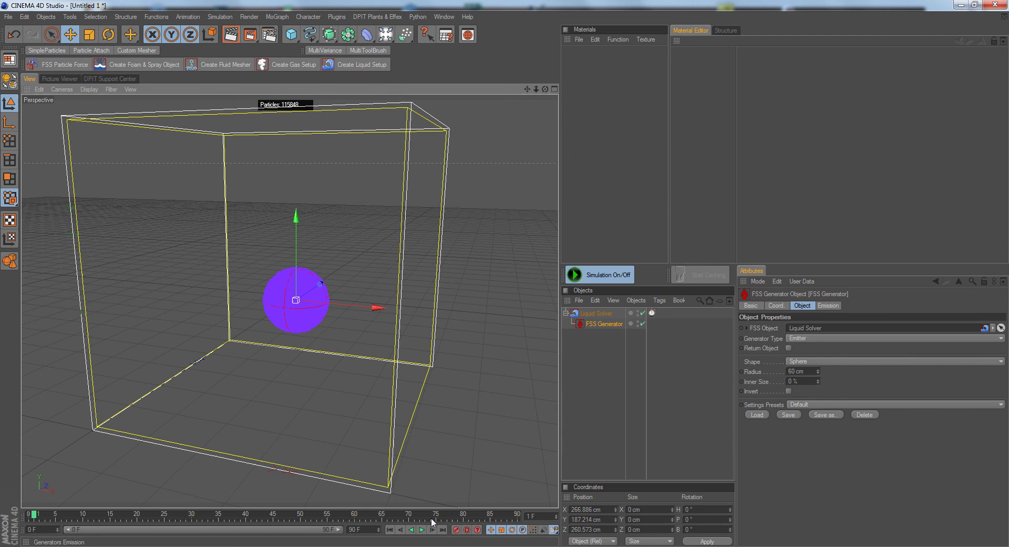
pyautogui.click(389, 530)
# Turn the liquid simulation off with Simulation On/Off
pyautogui.click(377, 16)
pyautogui.moveTo(408, 93)
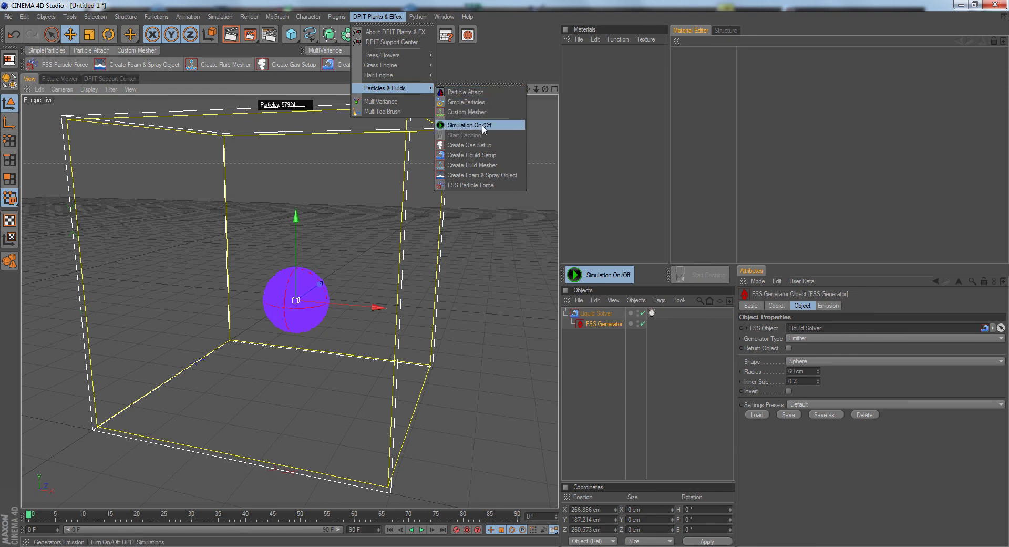
pyautogui.click(639, 275)
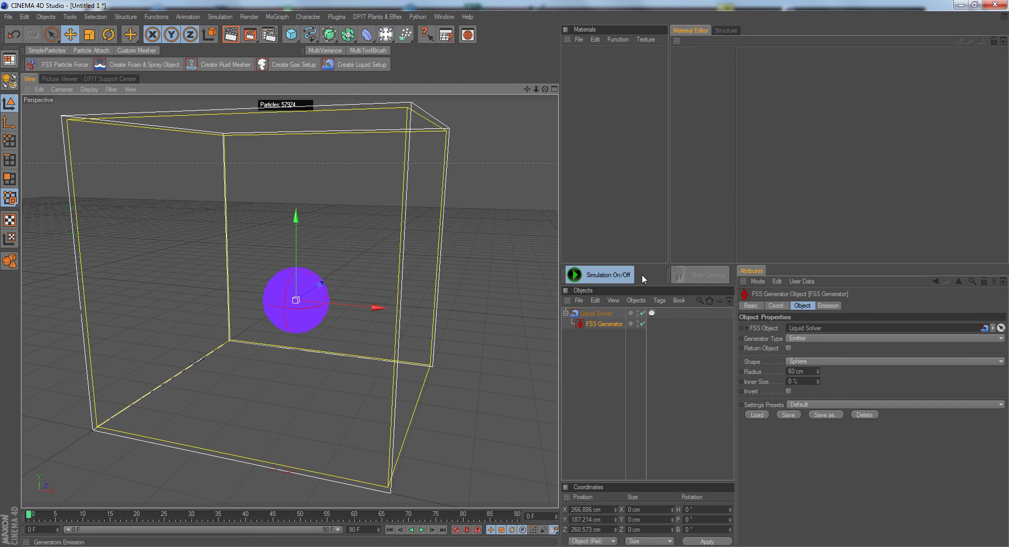
pyautogui.click(617, 279)
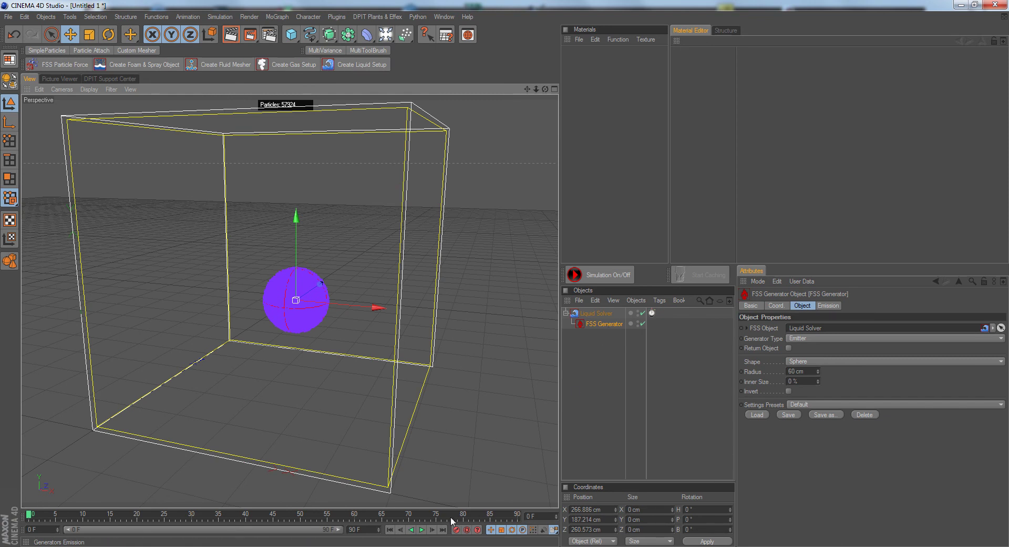
# Toggle the Liquid Solver off and on, and raise the emitter to about 316 cm in Y
pyautogui.click(643, 312)
pyautogui.click(642, 313)
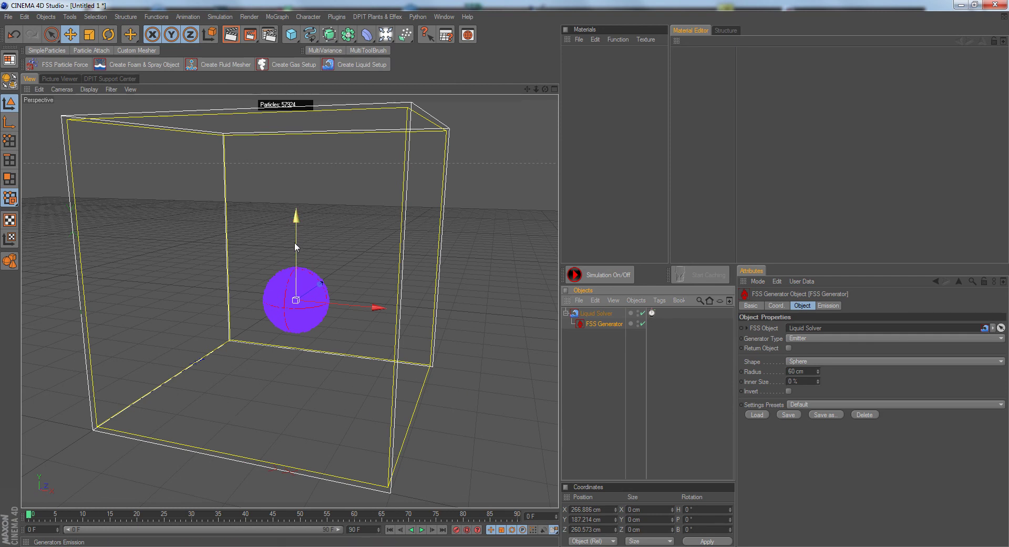
pyautogui.moveTo(294, 244); pyautogui.dragTo(294, 237)
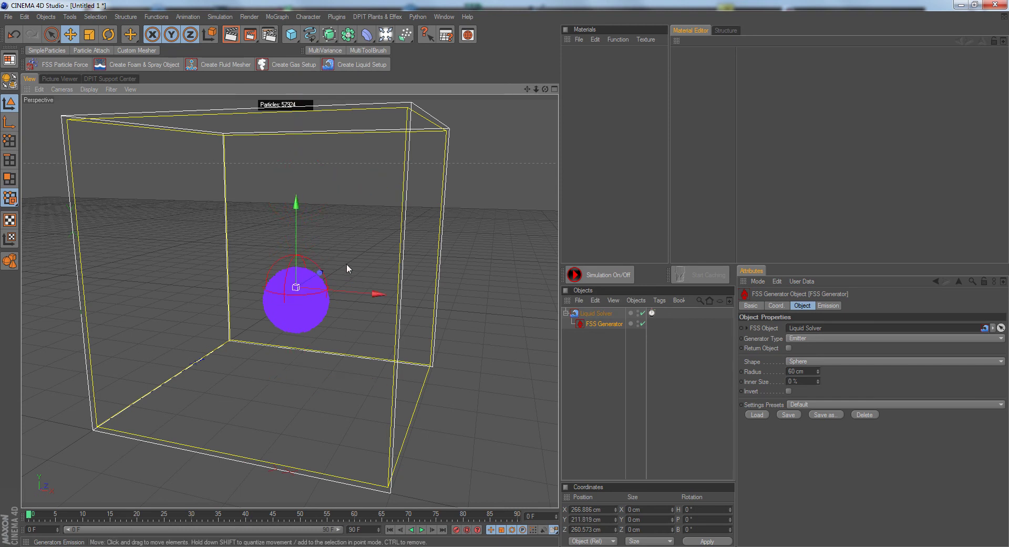
pyautogui.moveTo(345, 264)
pyautogui.mouseDown()
pyautogui.moveTo(280, 248)
pyautogui.moveTo(383, 181)
pyautogui.moveTo(383, 229)
pyautogui.moveTo(295, 308)
pyautogui.moveTo(362, 240)
pyautogui.moveTo(299, 283)
pyautogui.moveTo(321, 235)
pyautogui.moveTo(348, 222)
pyautogui.moveTo(347, 268)
pyautogui.mouseUp()
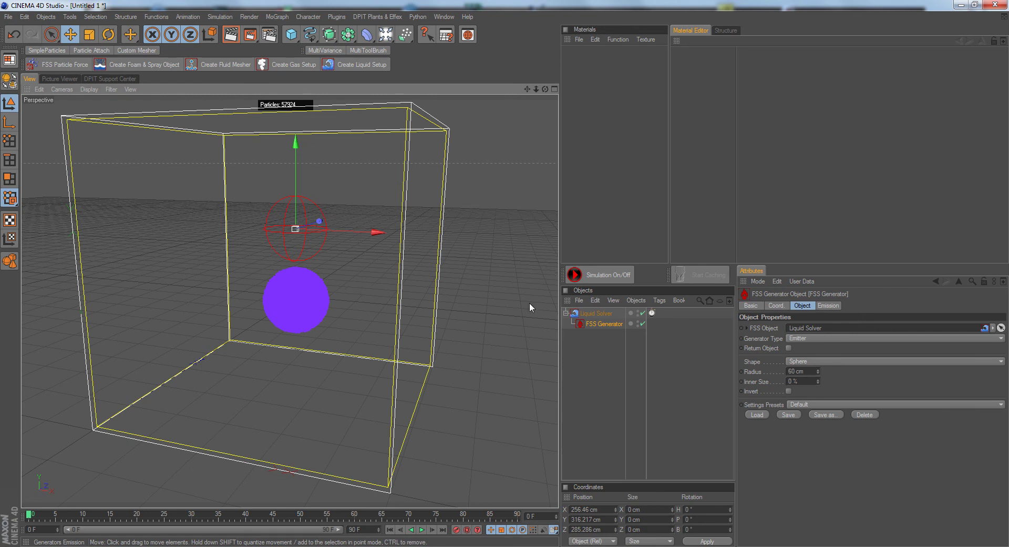
# Play the simulation to frame 84, then rewind to frame 0
pyautogui.click(421, 530)
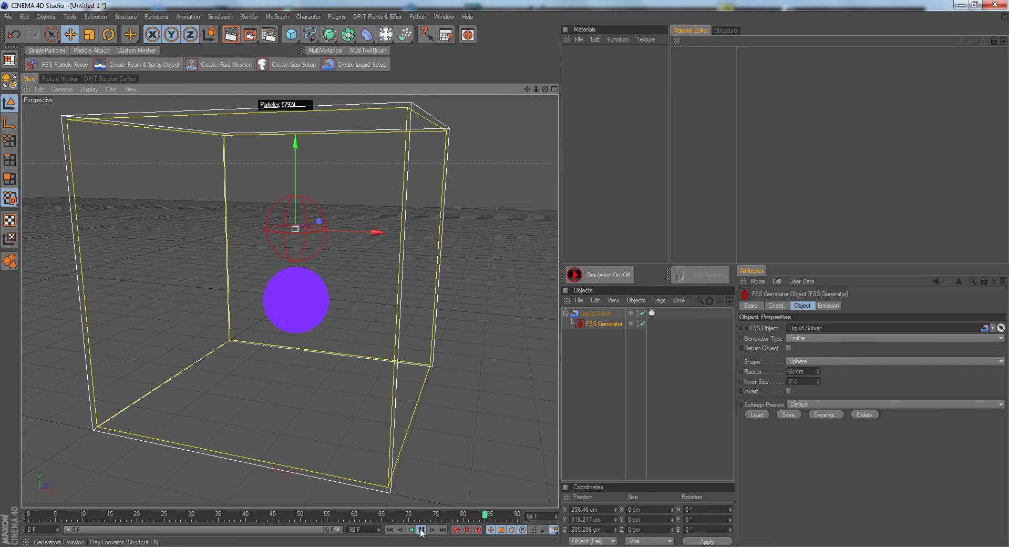
pyautogui.click(421, 530)
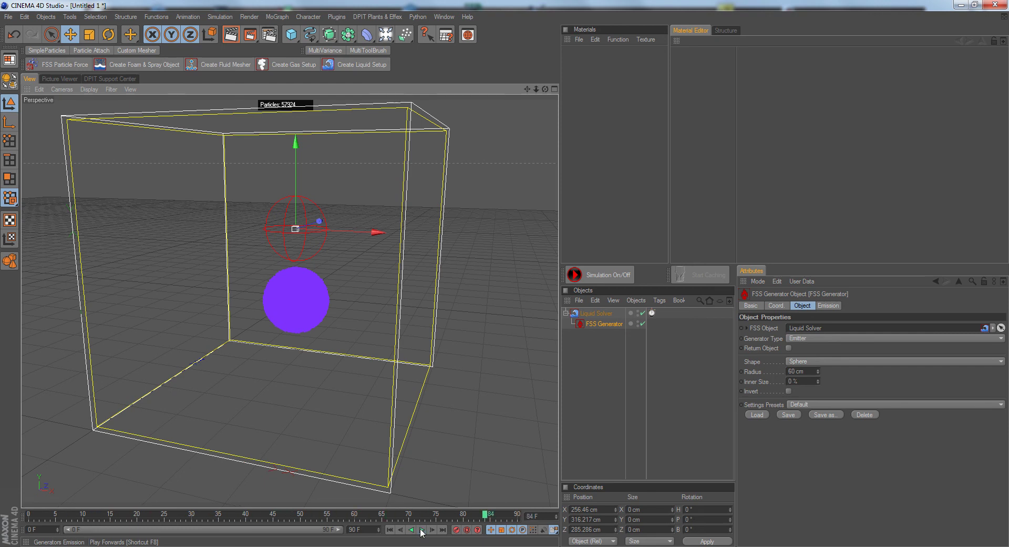
pyautogui.click(390, 529)
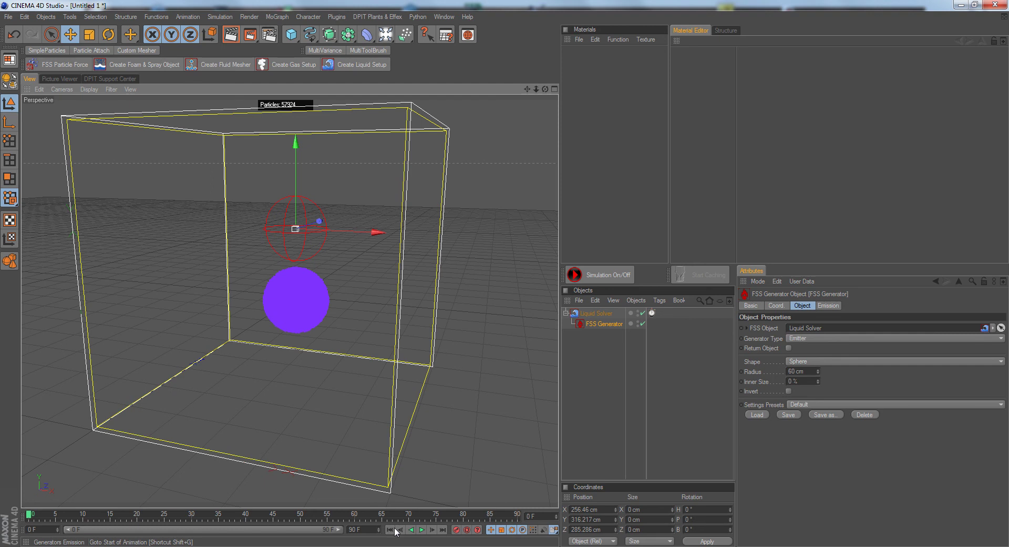
# Turn the simulation back on, test-play to frame 5, rewind, and select the Liquid Solver
pyautogui.click(614, 277)
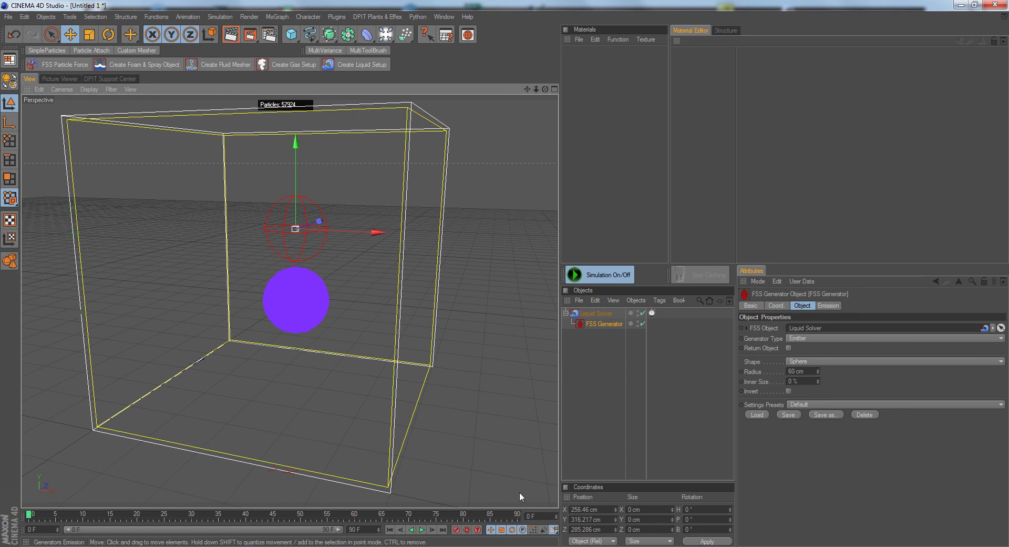
pyautogui.click(421, 529)
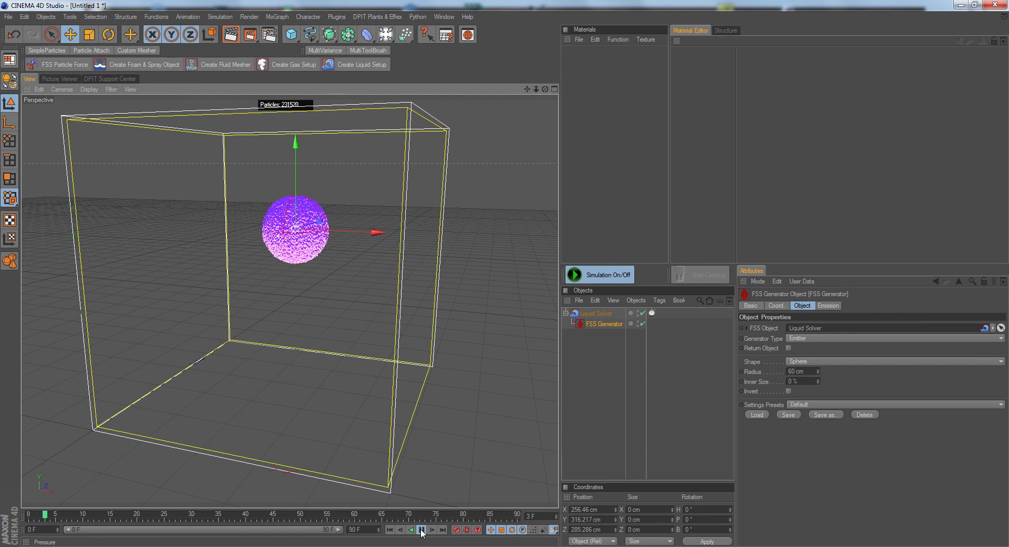
pyautogui.click(422, 530)
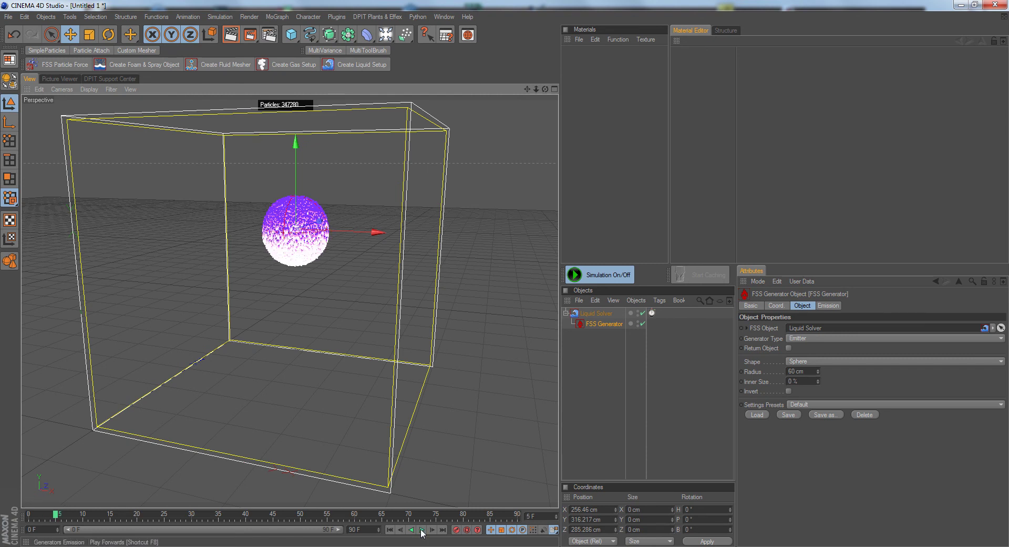
pyautogui.click(390, 529)
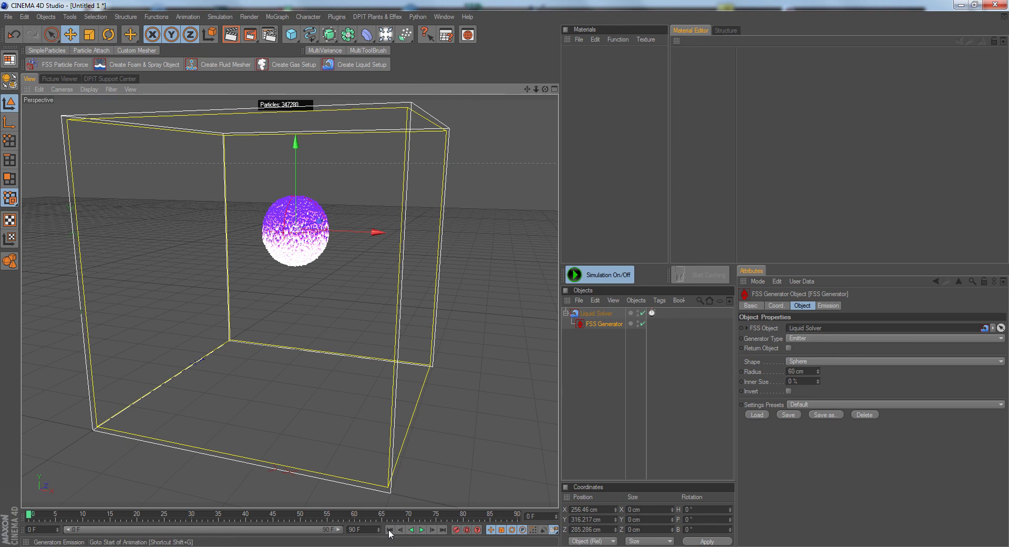
pyautogui.click(590, 314)
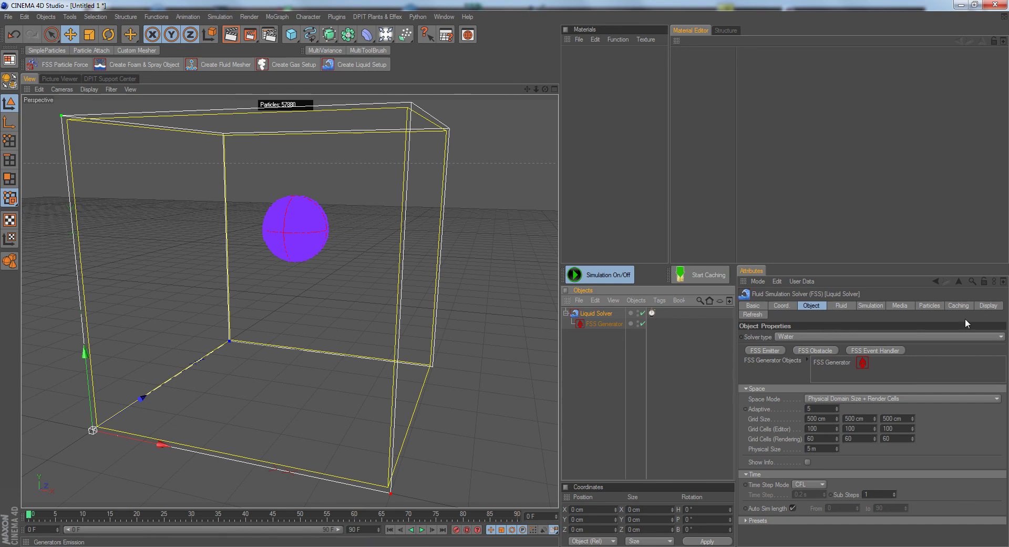
# In the Liquid Solver's Caching tab, set Cache mode to Save
pyautogui.click(957, 306)
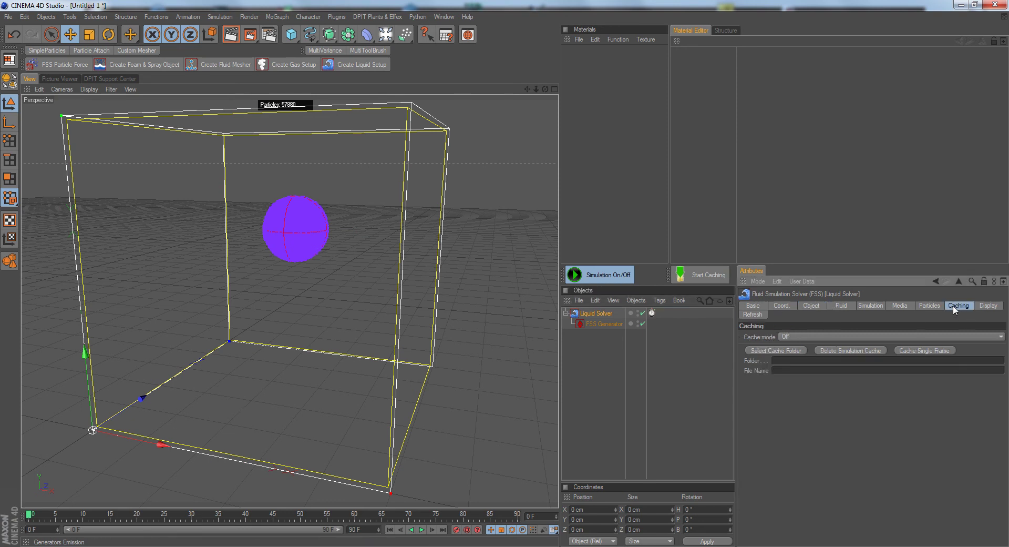
pyautogui.click(802, 337)
pyautogui.click(814, 367)
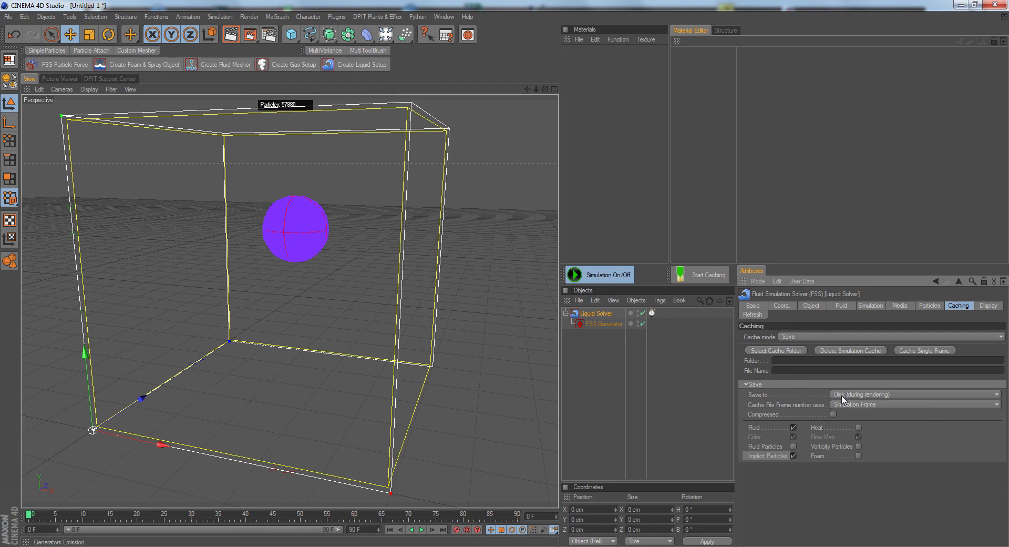
# Cancel choosing a cache folder and set Cache mode back to Off
pyautogui.click(791, 349)
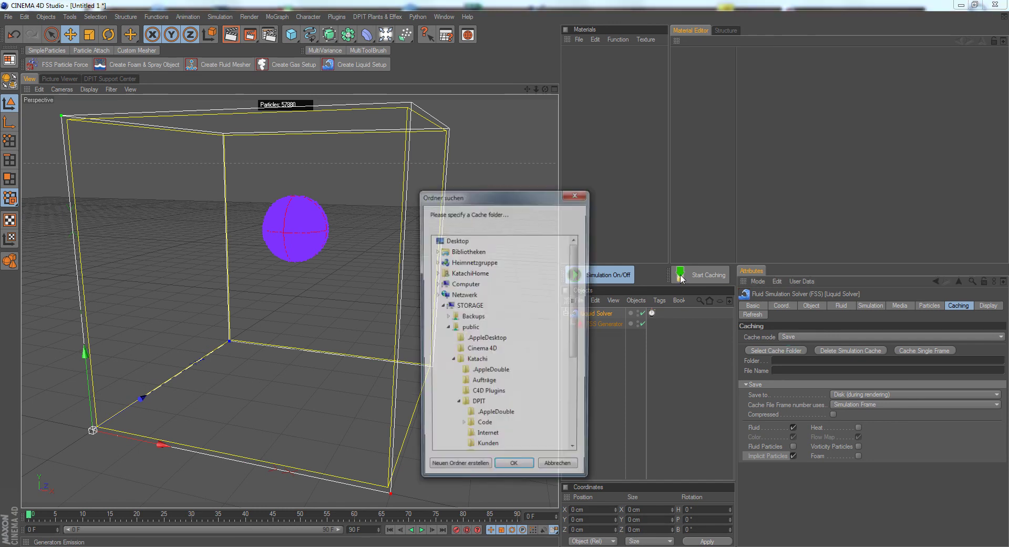
pyautogui.click(570, 472)
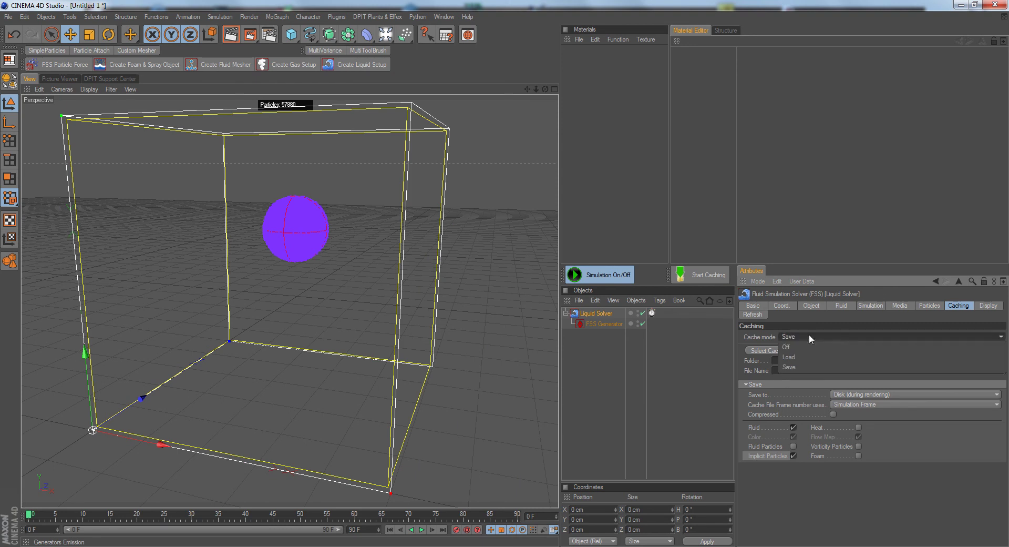
pyautogui.click(809, 337)
pyautogui.click(810, 345)
# Start caching the liquid simulation, choosing DPIT > Promo > Fire Cache as the cache folder
pyautogui.click(591, 313)
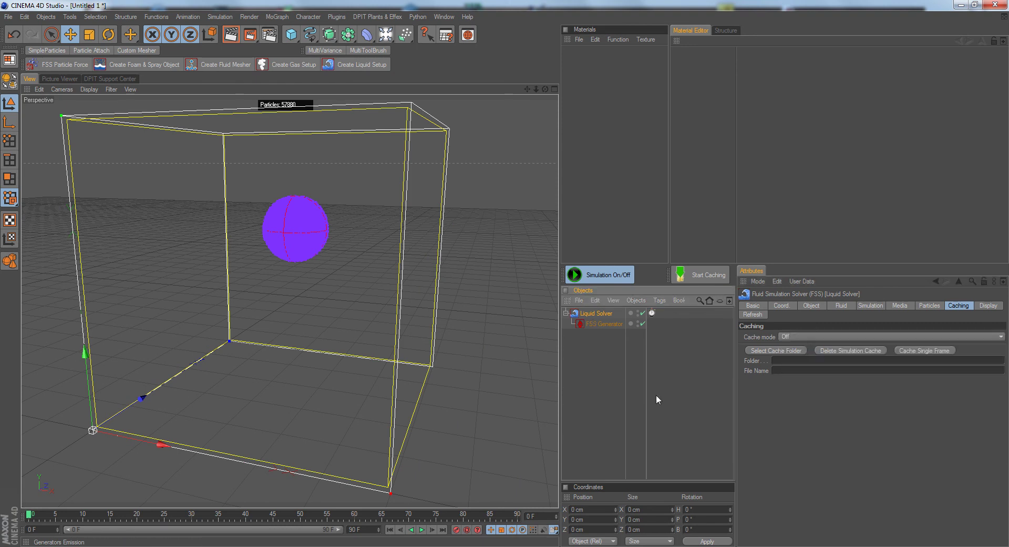
pyautogui.click(694, 276)
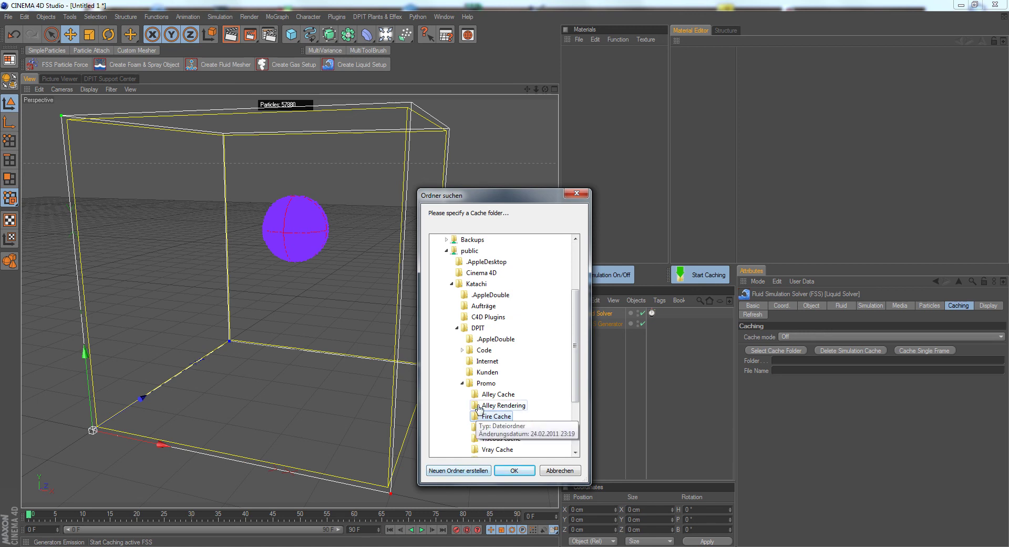
pyautogui.click(530, 471)
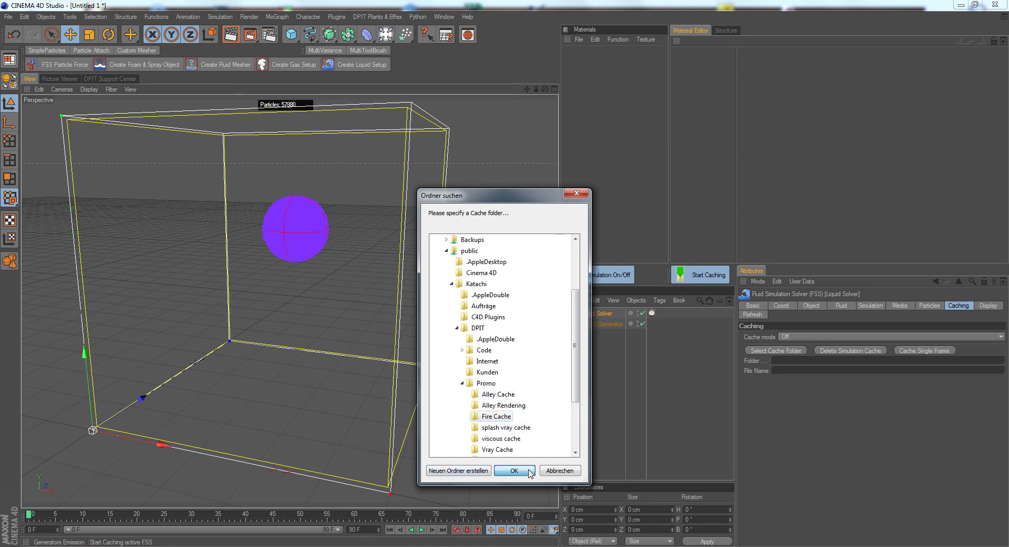